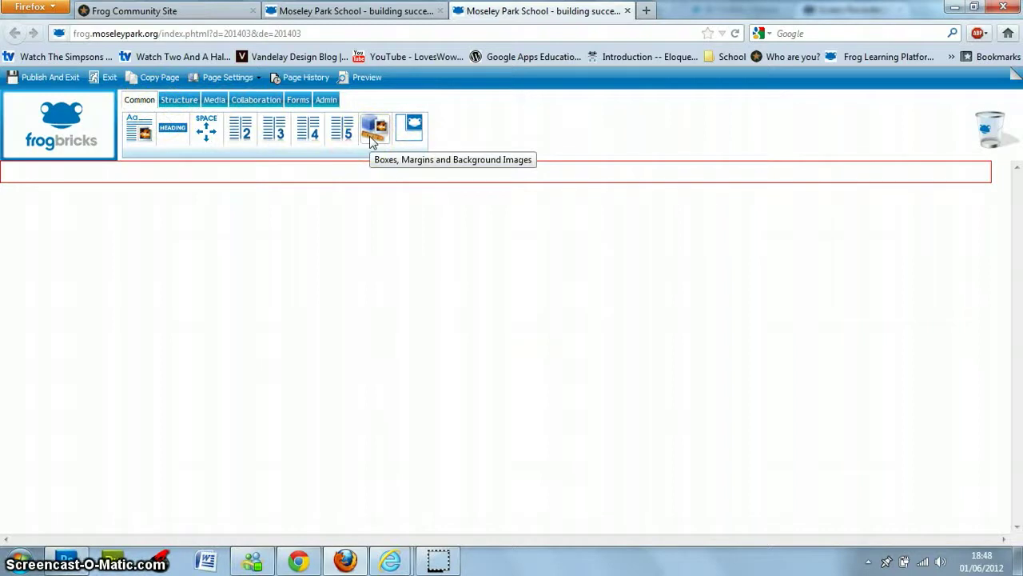
Add a Boxes, Margins and Background Images brick to the empty page and open its settings
left_click_drag(370, 140, 395, 177)
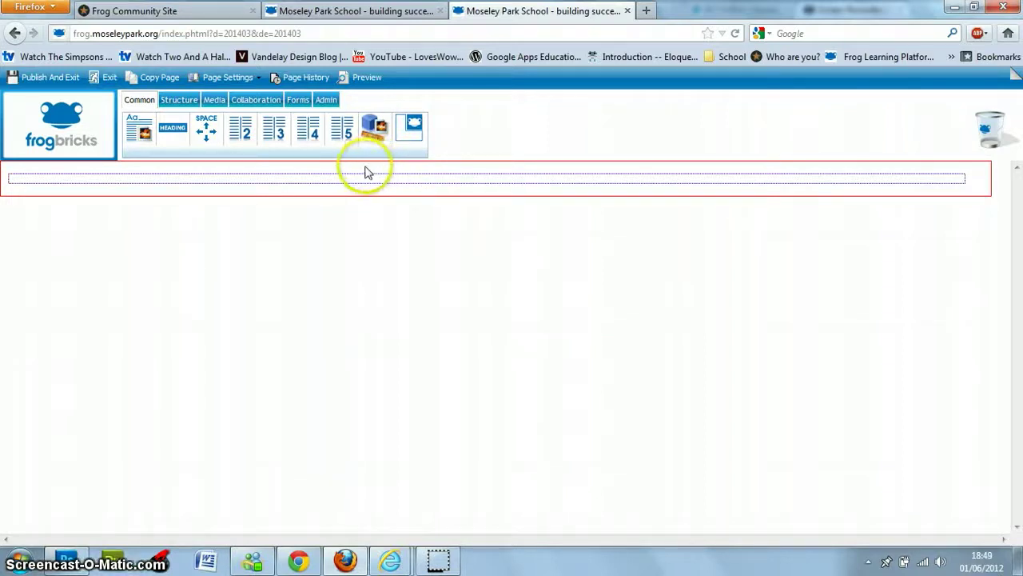
left_click_drag(373, 126, 370, 170)
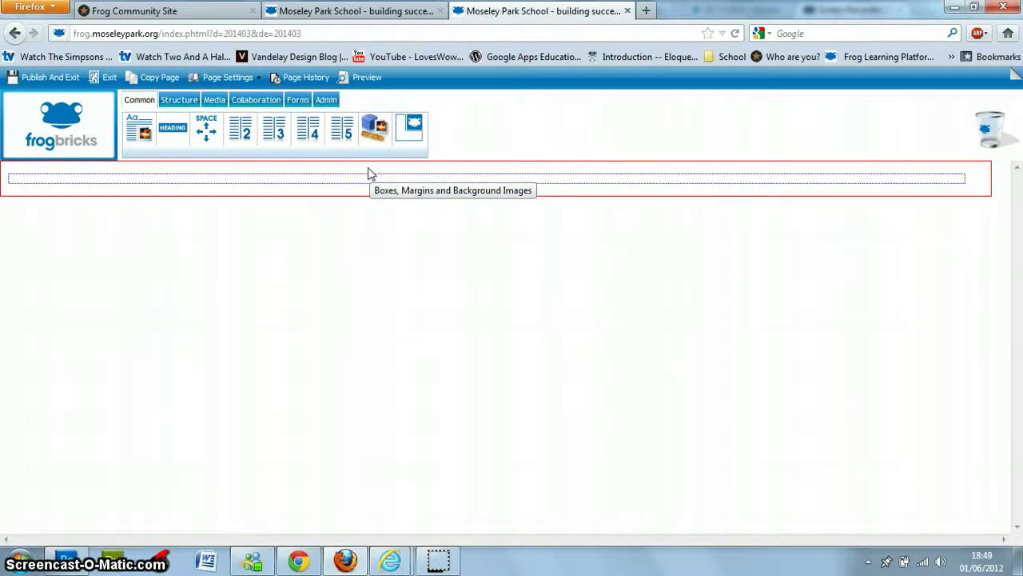
left_click(368, 172)
left_click(390, 178)
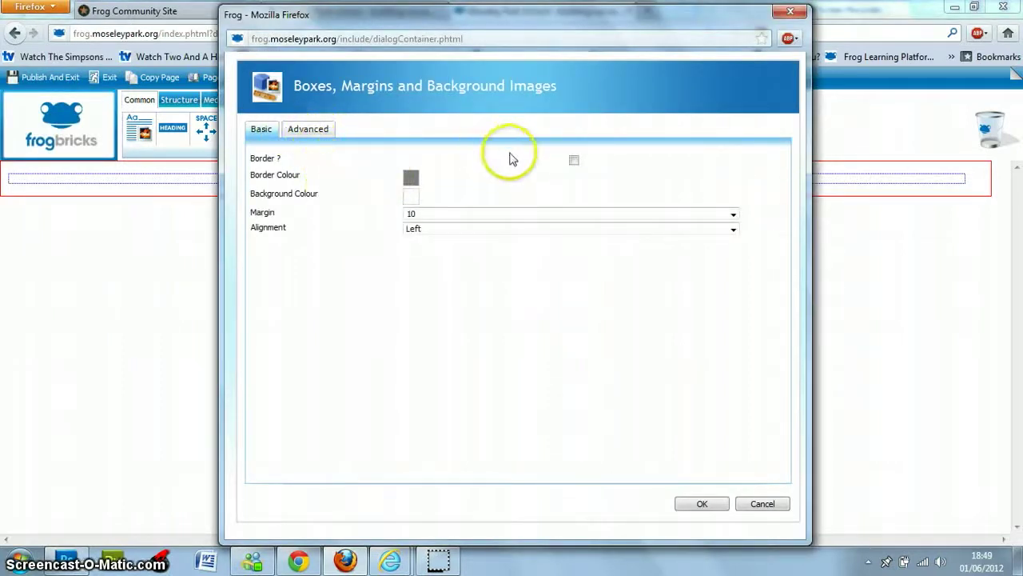
left_click(573, 162)
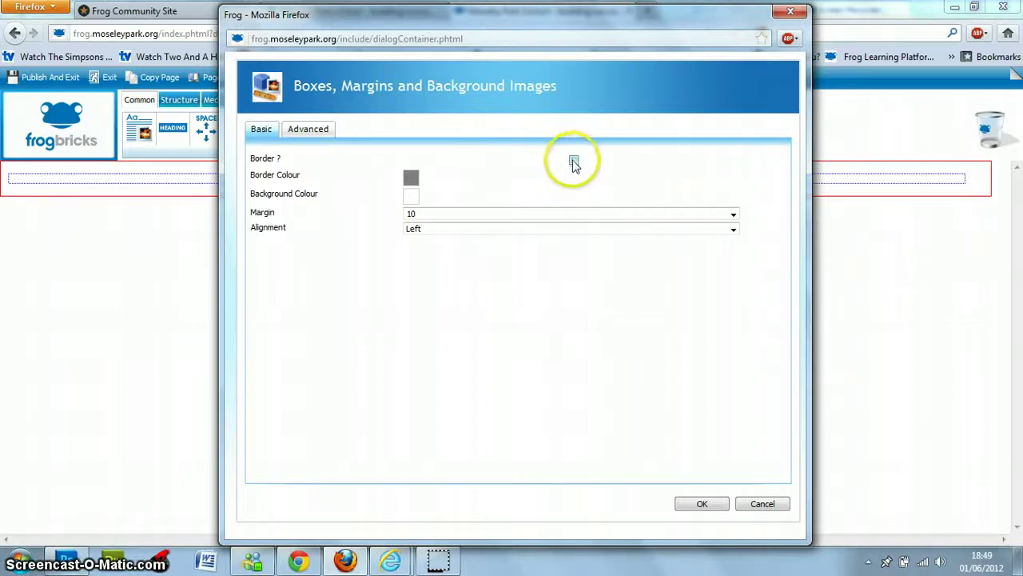
left_click(574, 162)
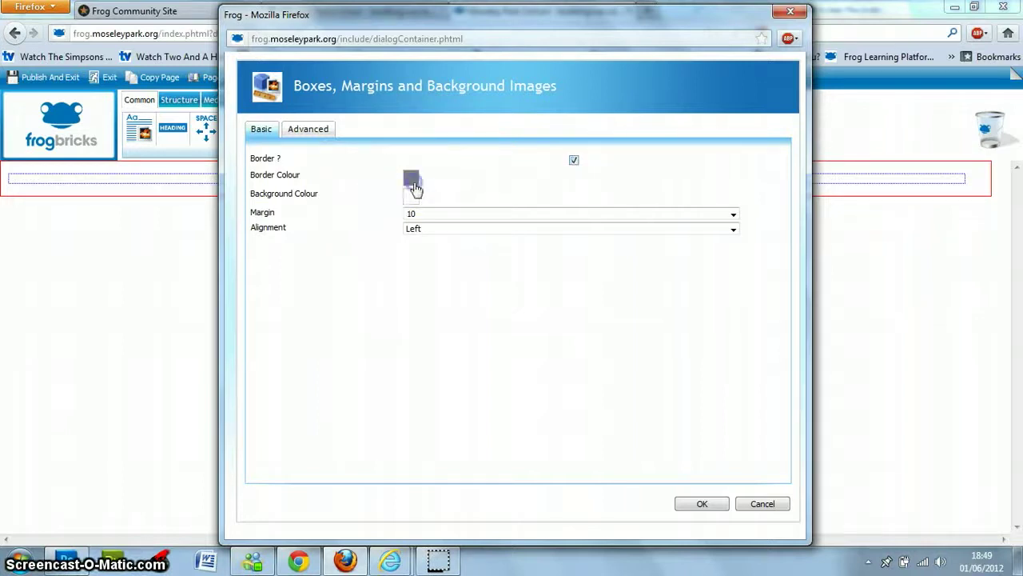
left_click(411, 177)
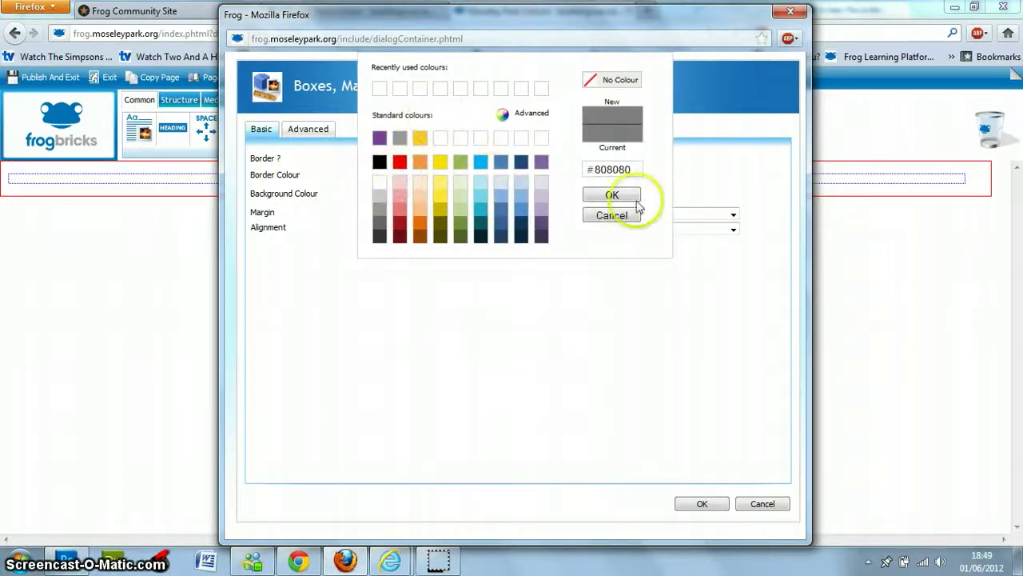
left_click(594, 216)
left_click(575, 160)
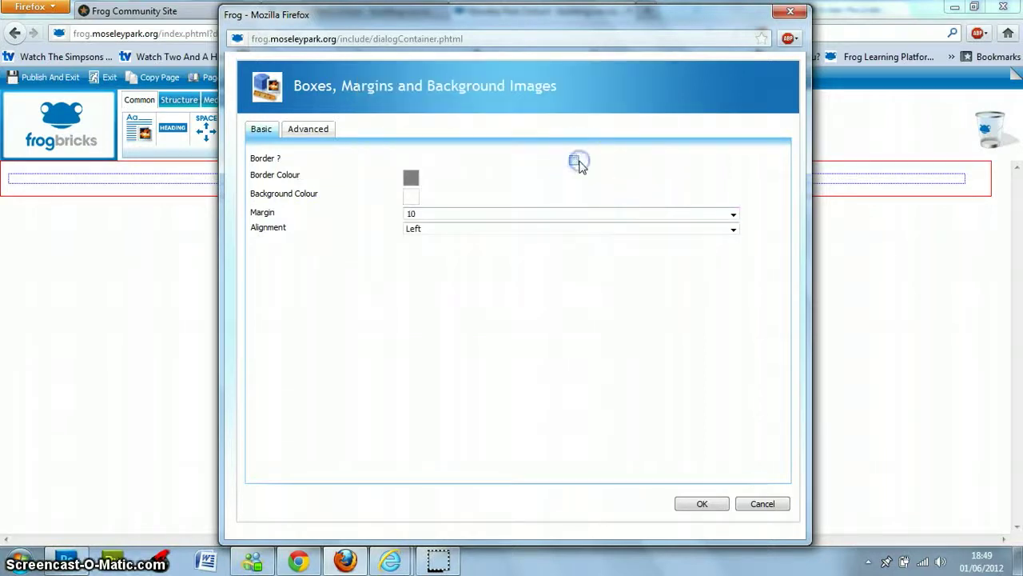
Set the box's background colour to the standard yellow #fdc72b
left_click(411, 201)
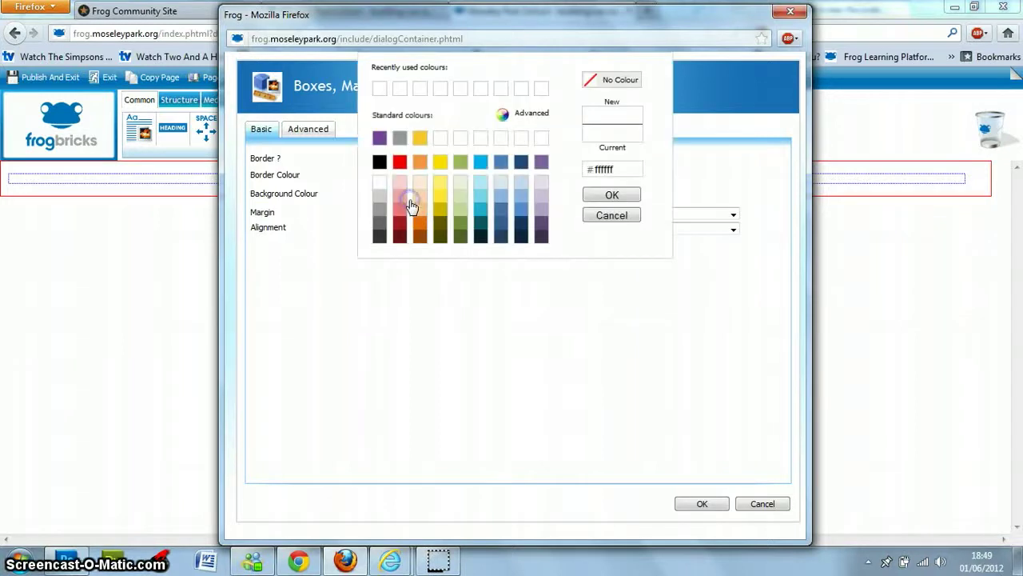
left_click(499, 213)
double_click(613, 168)
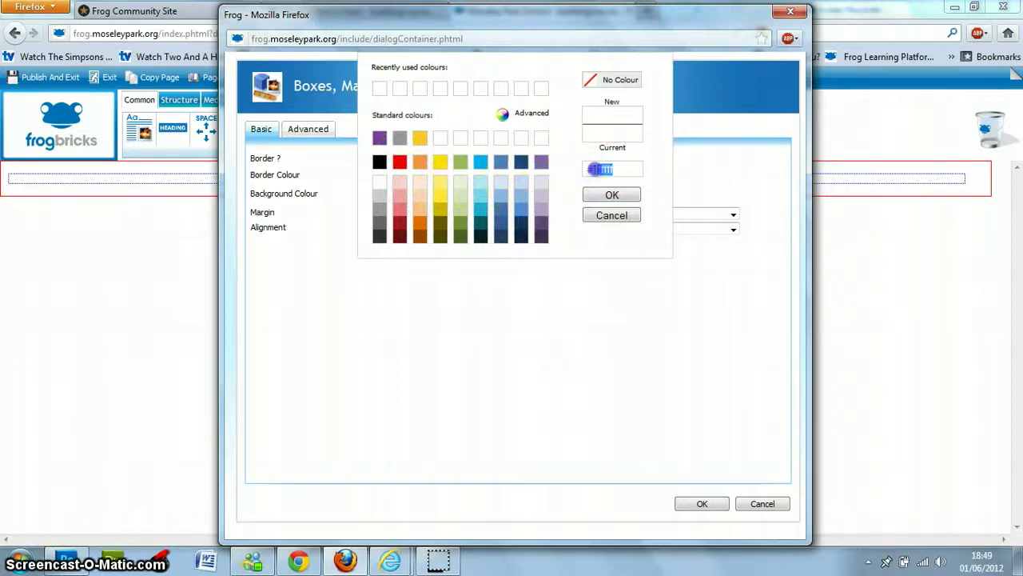
left_click(558, 151)
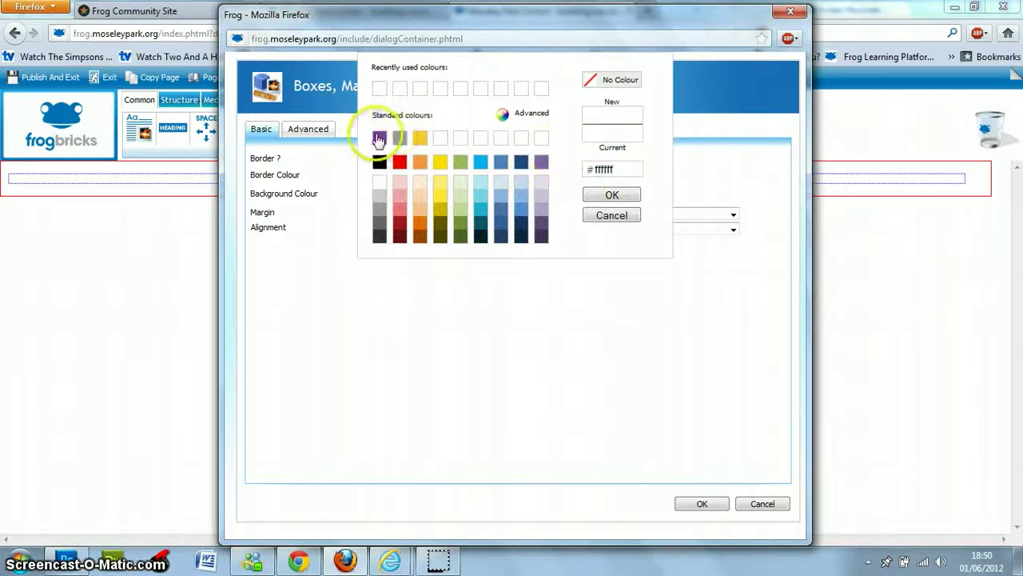
left_click(421, 140)
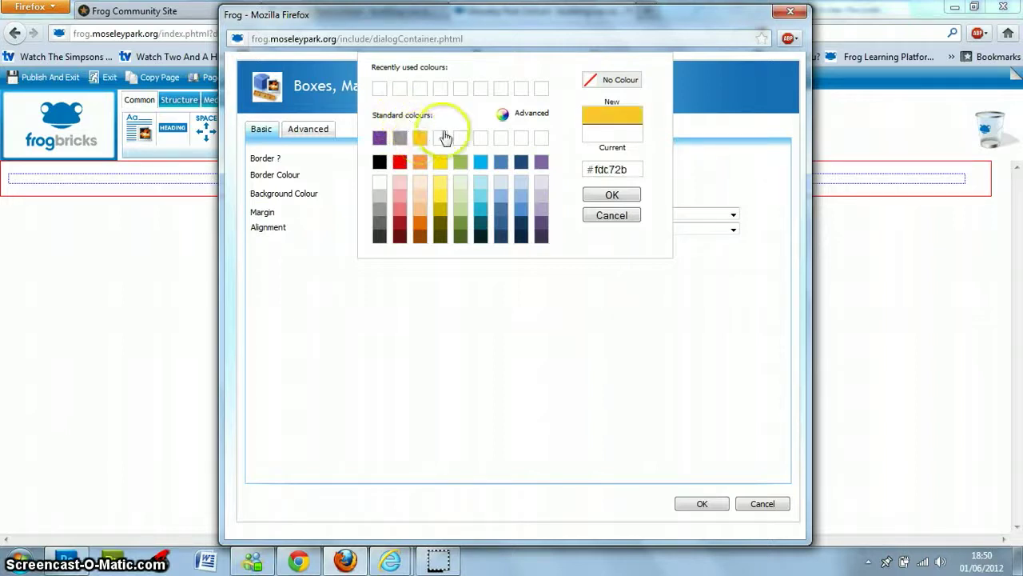
left_click(612, 196)
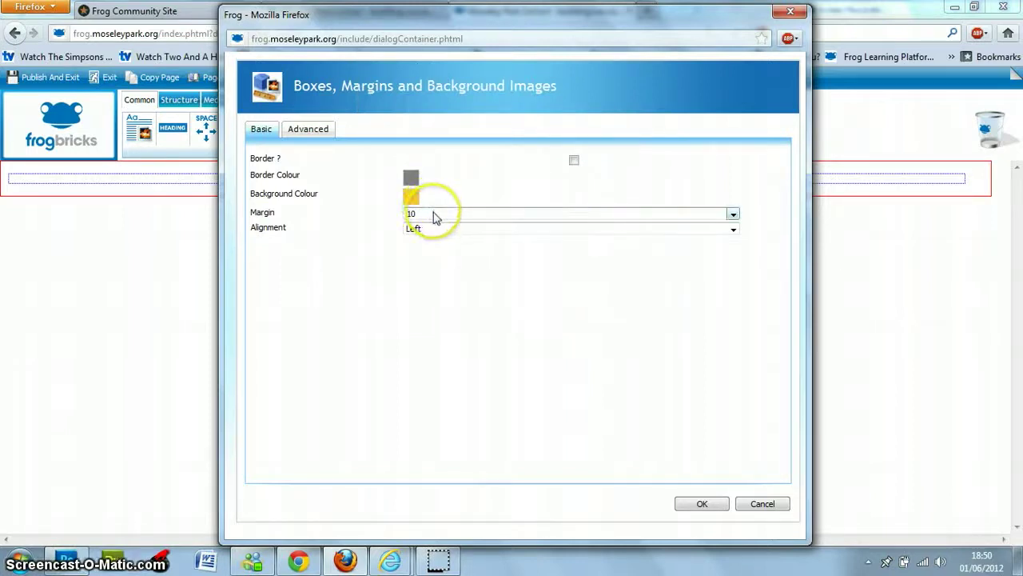
Set the box's margin to 0
left_click(434, 217)
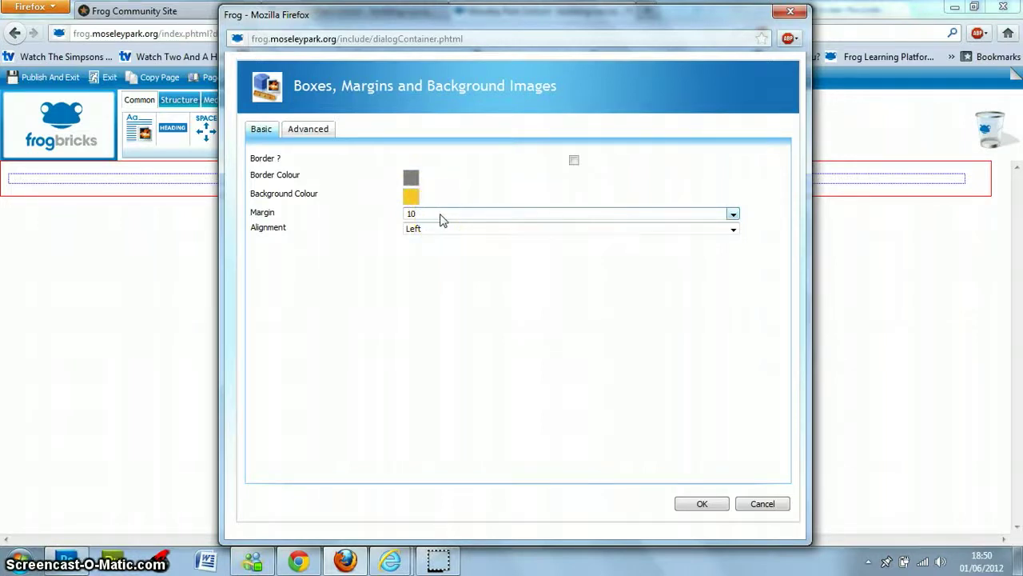
left_click(442, 217)
left_click(456, 232)
left_click(453, 213)
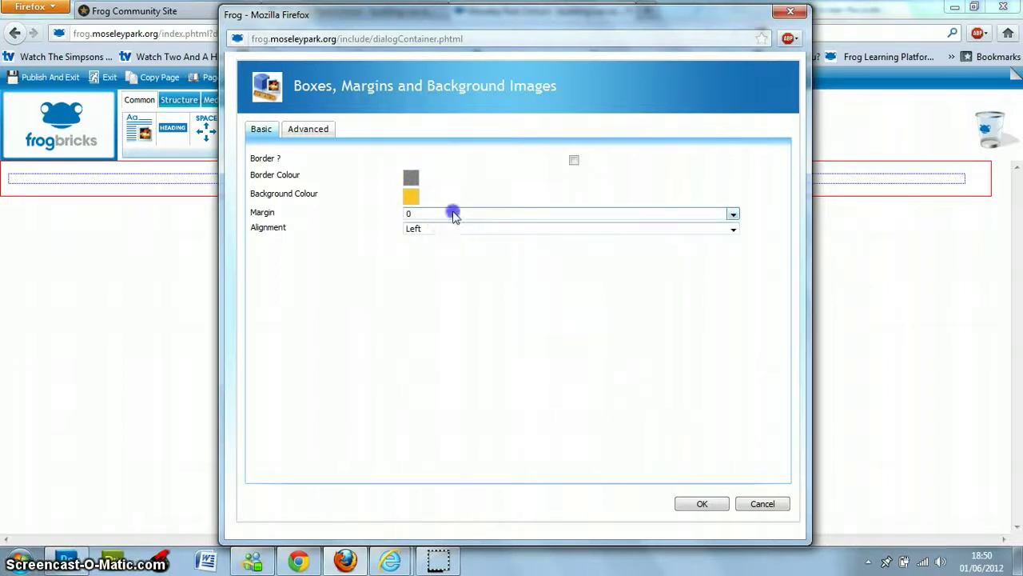
left_click(453, 214)
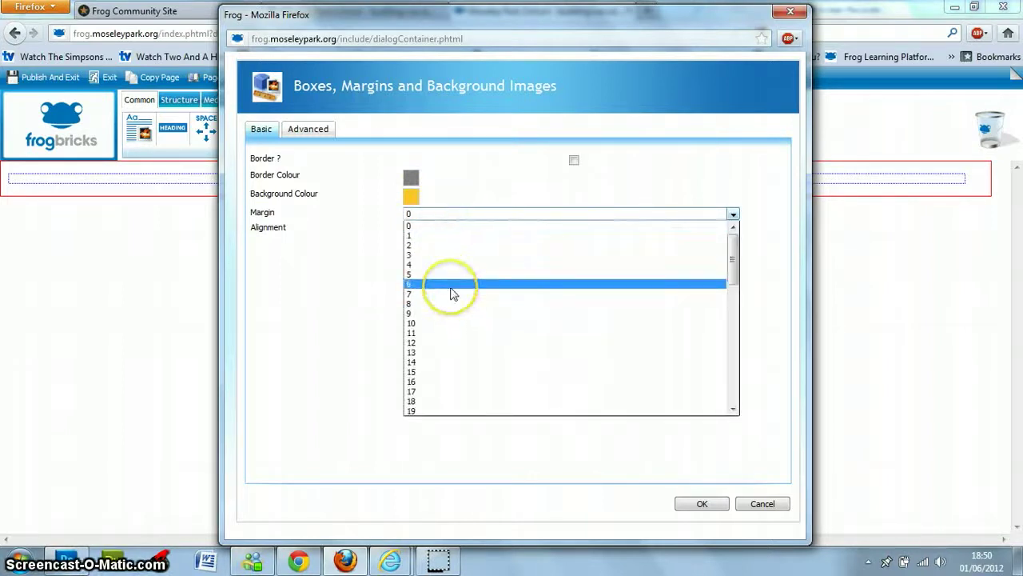
left_click_drag(452, 293, 445, 228)
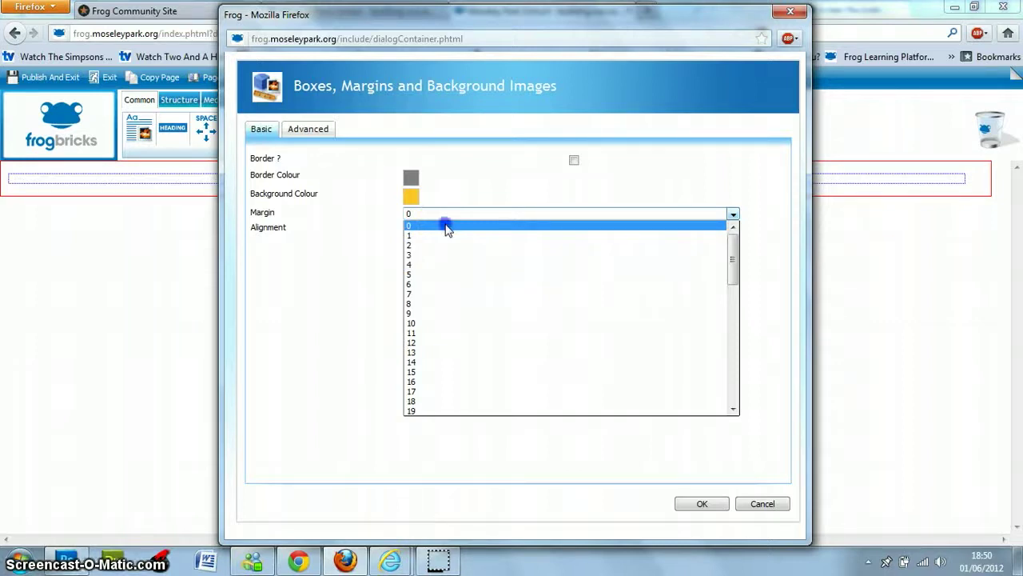
left_click(447, 227)
Set the box's alignment to Center
left_click(447, 229)
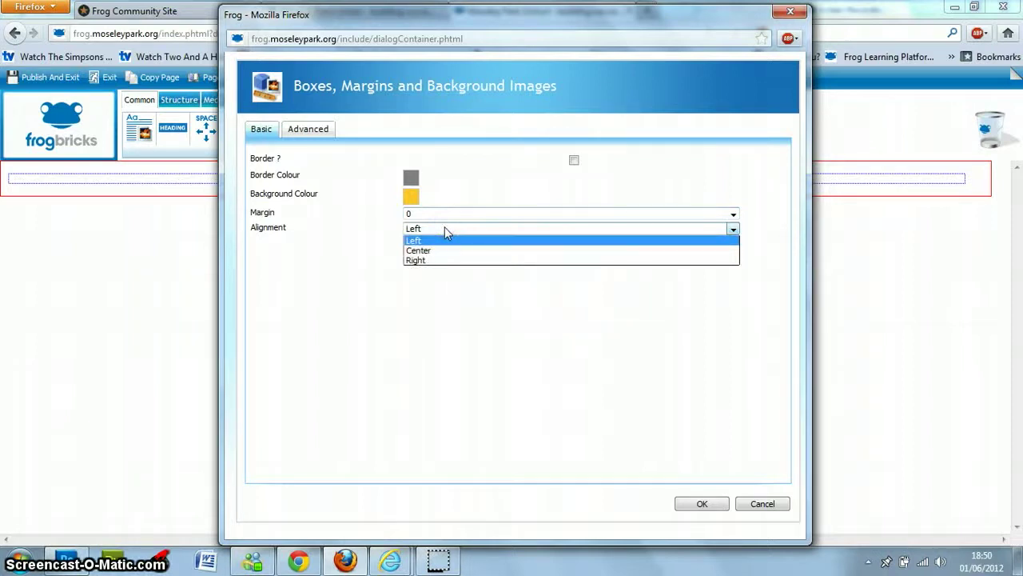
left_click_drag(445, 227, 445, 258)
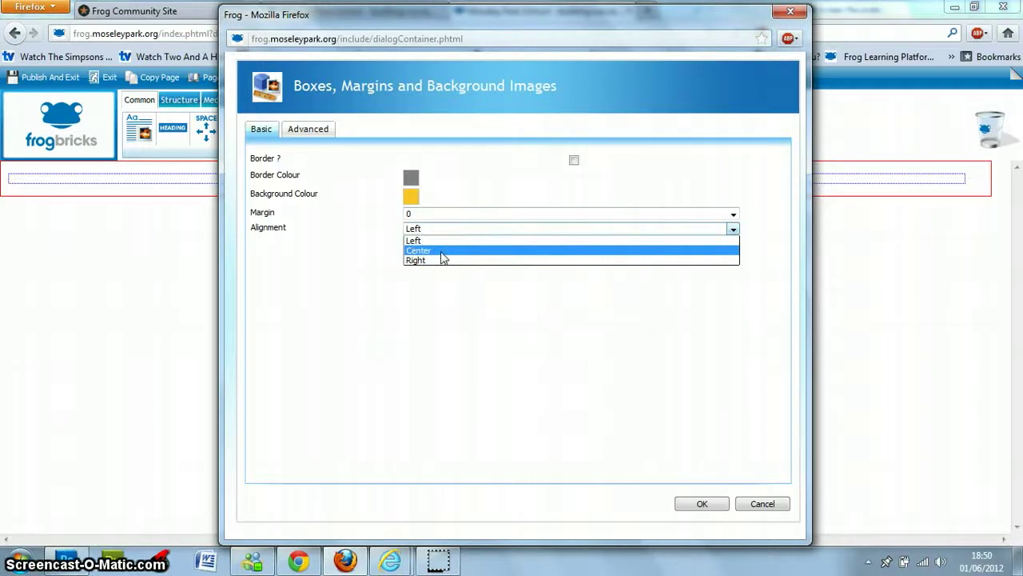
left_click(442, 252)
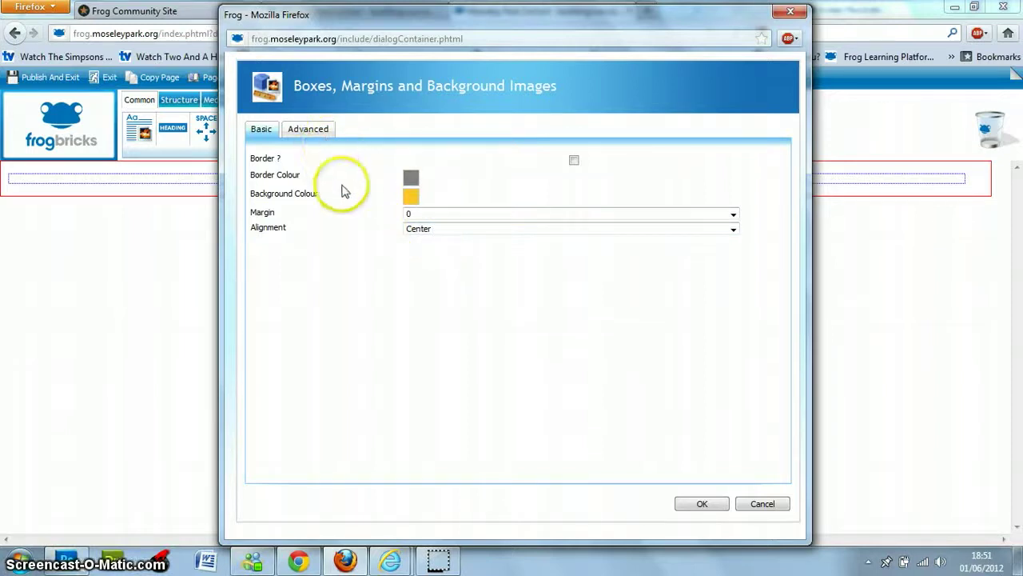
Examine the box's advanced background image settings, including the file chooser and upload dialog, image alignment and tile direction options
left_click(311, 133)
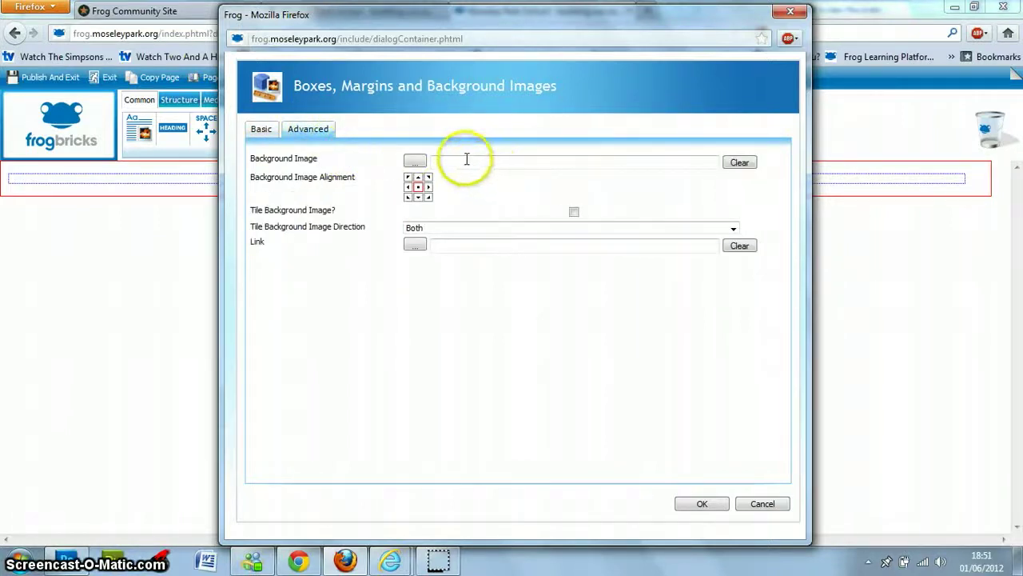
left_click(260, 130)
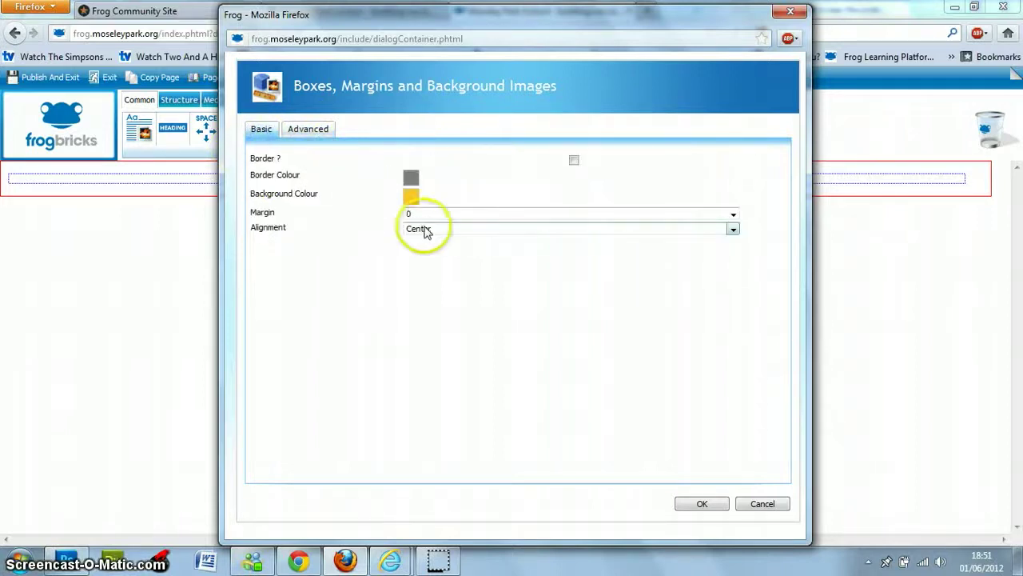
left_click(306, 130)
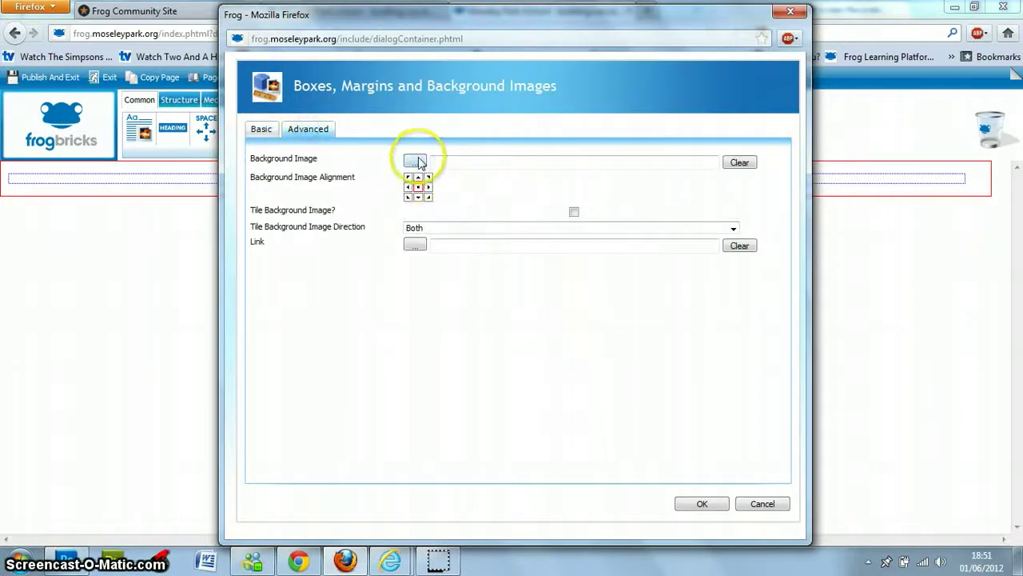
left_click(415, 162)
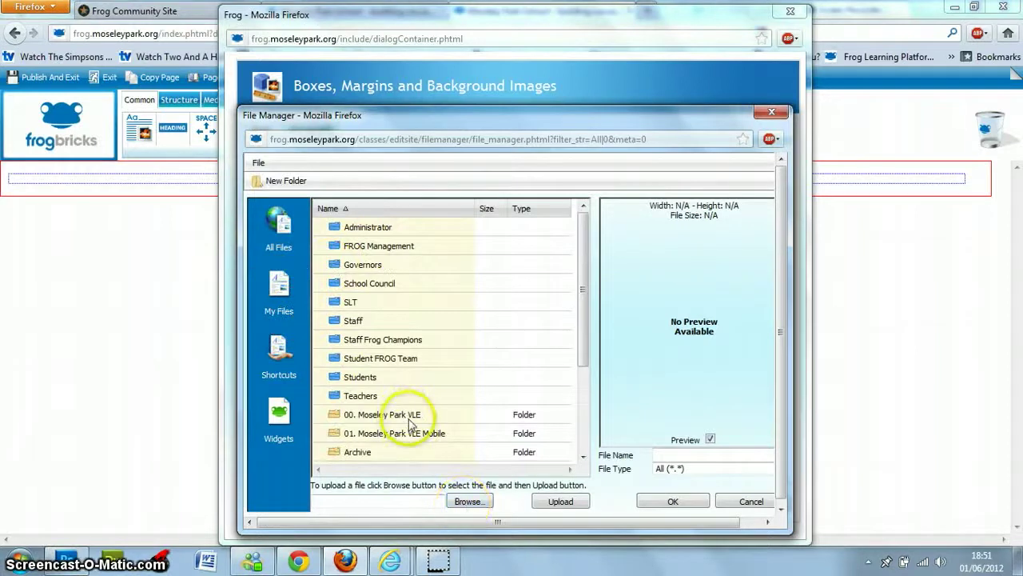
left_click(461, 503)
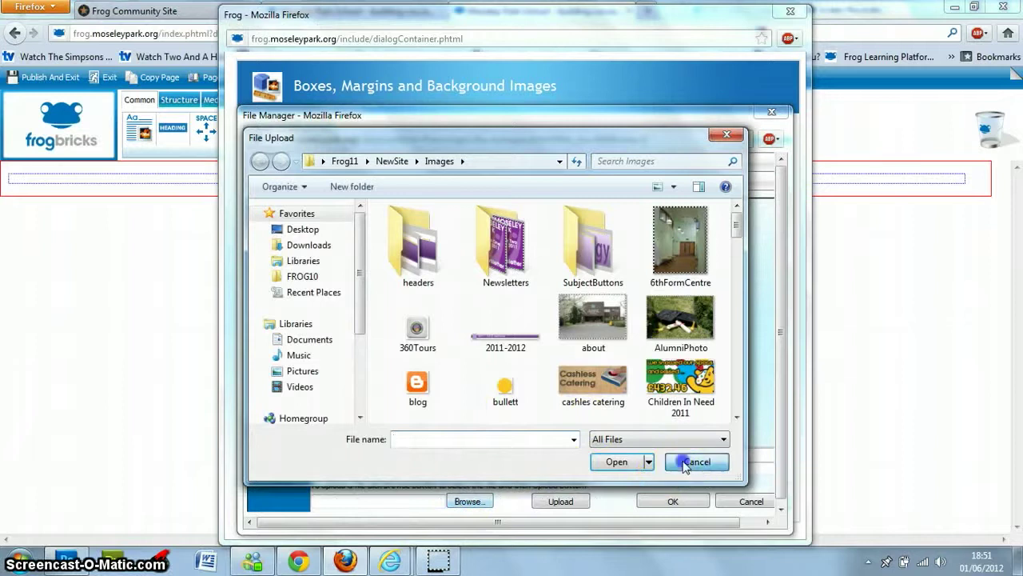
left_click(692, 462)
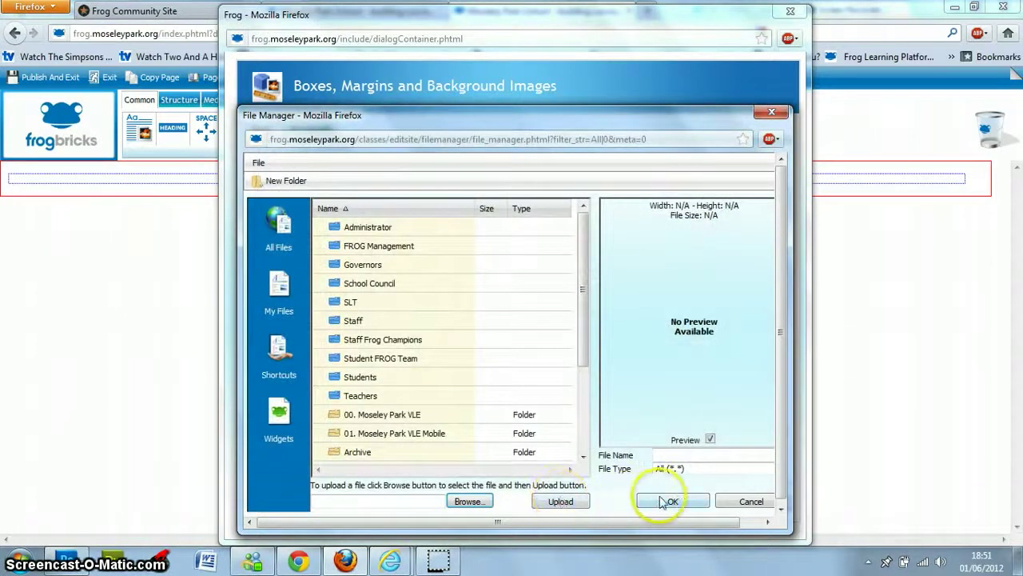
left_click(729, 503)
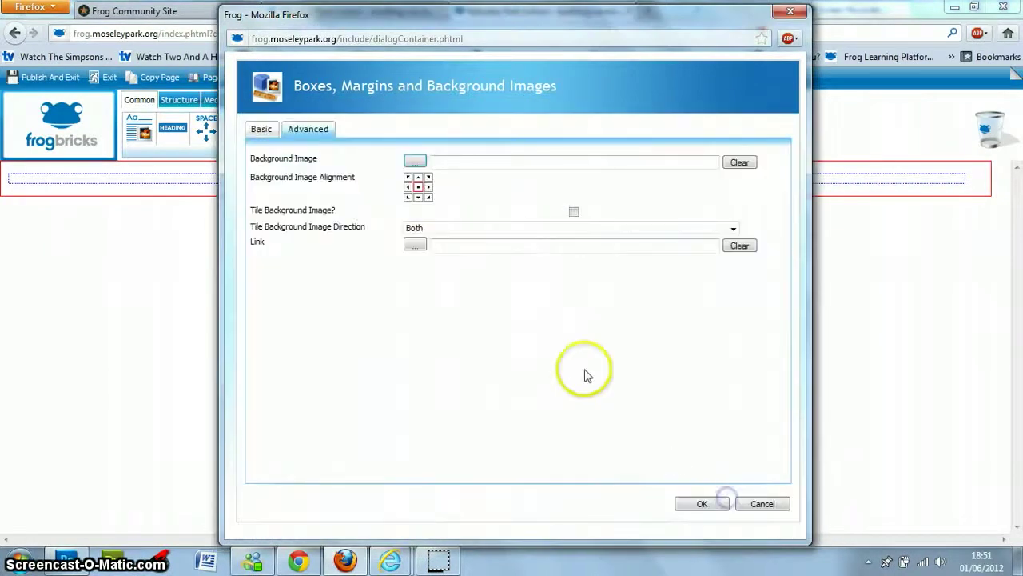
left_click(409, 177)
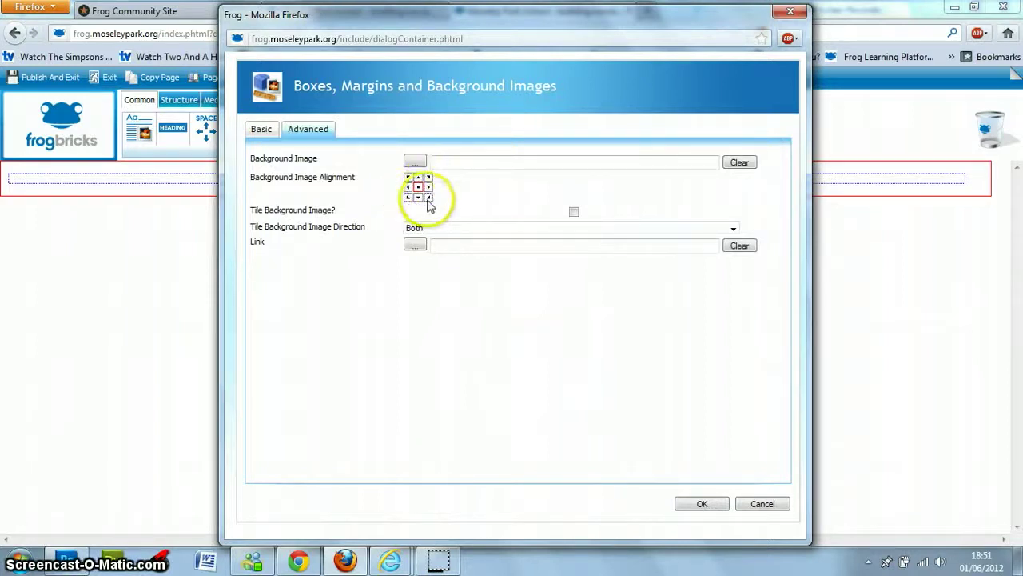
left_click(575, 229)
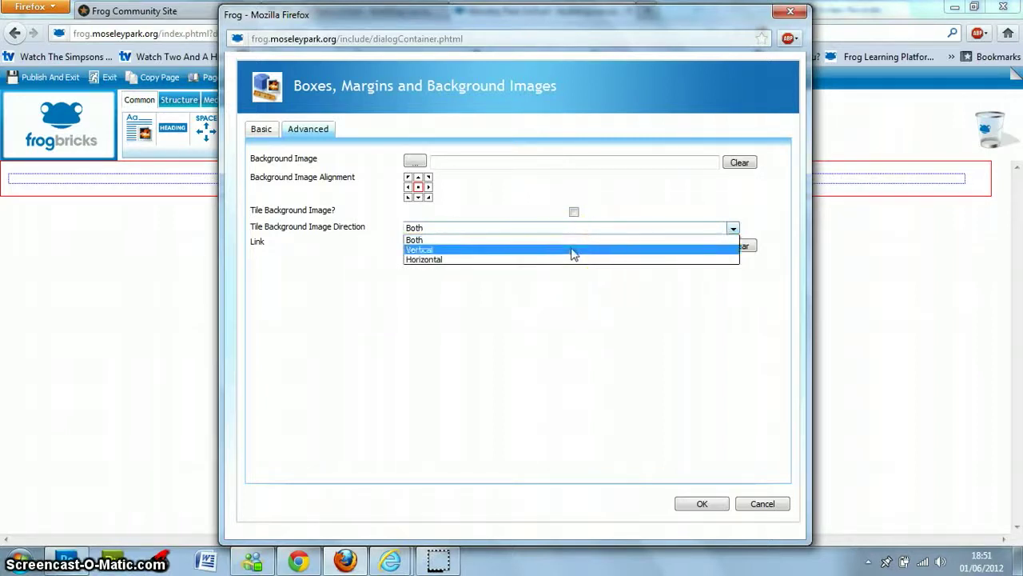
left_click_drag(574, 254, 572, 239)
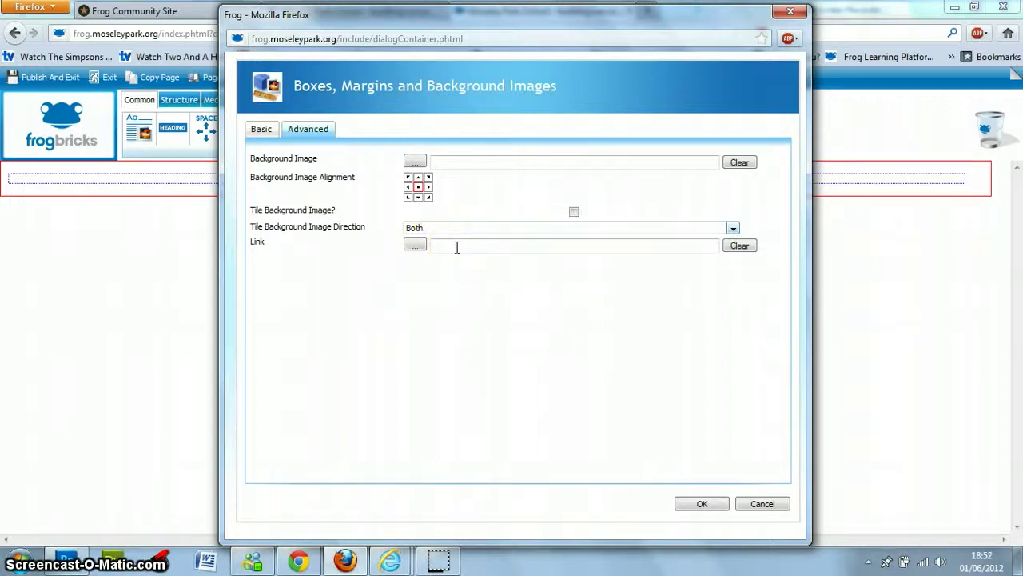
left_click(43, 287)
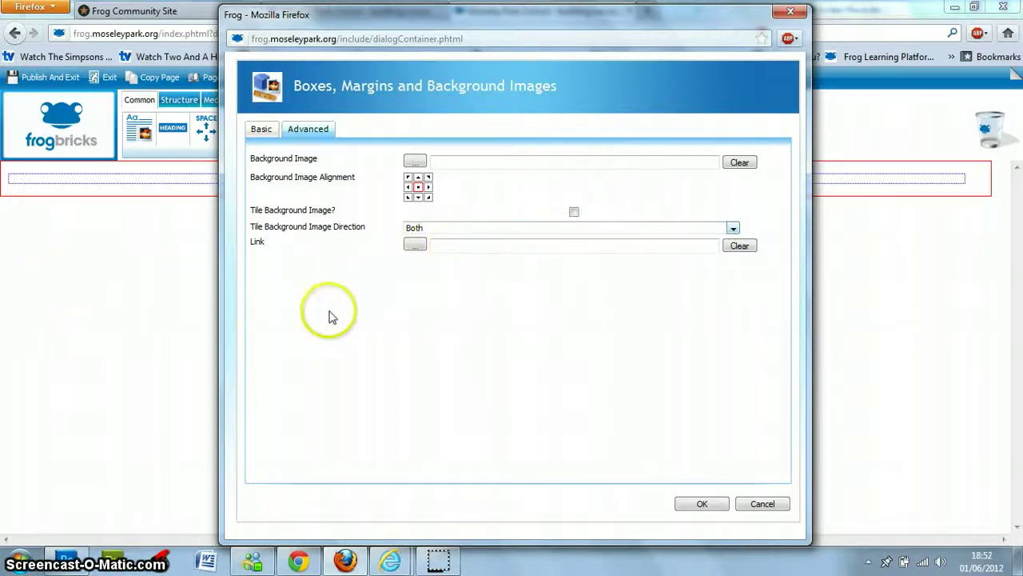
left_click(413, 245)
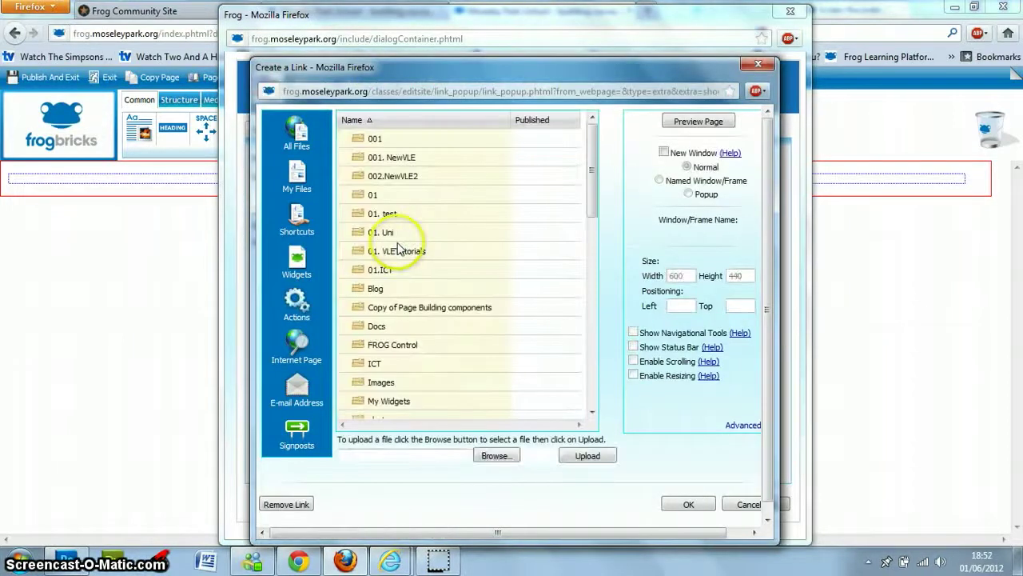
left_click(294, 359)
left_click(410, 211)
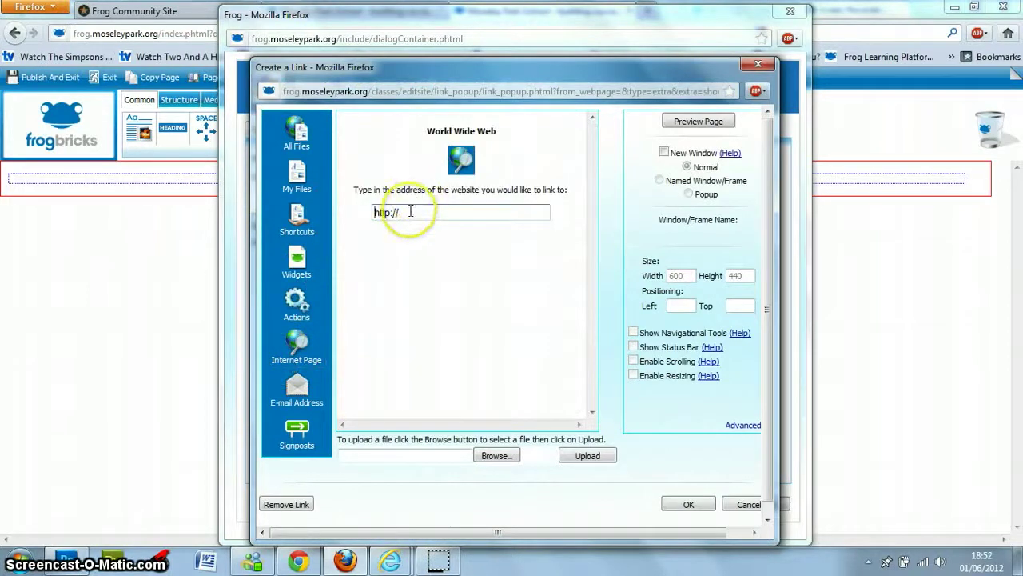
left_click(426, 213)
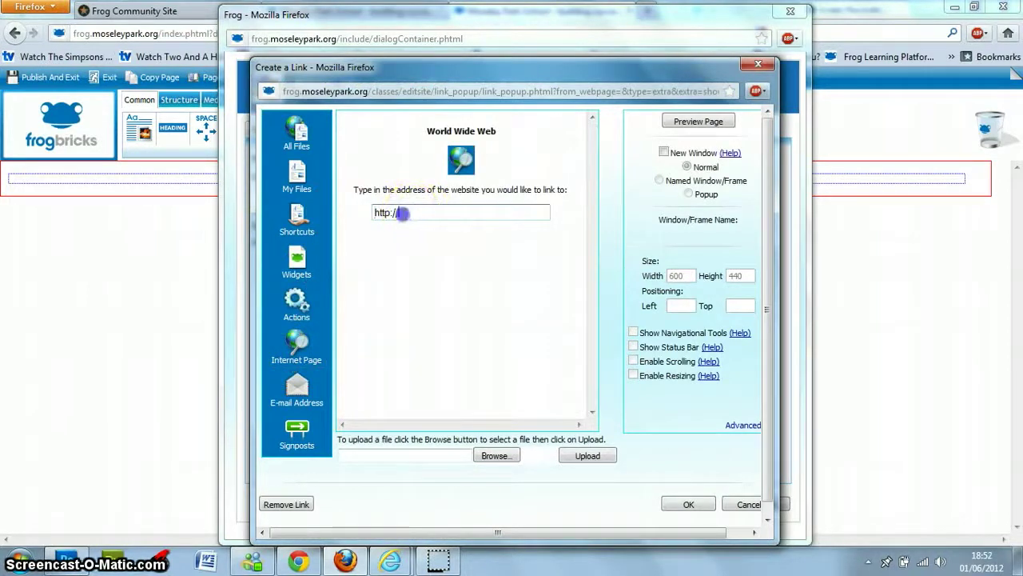
left_click(297, 136)
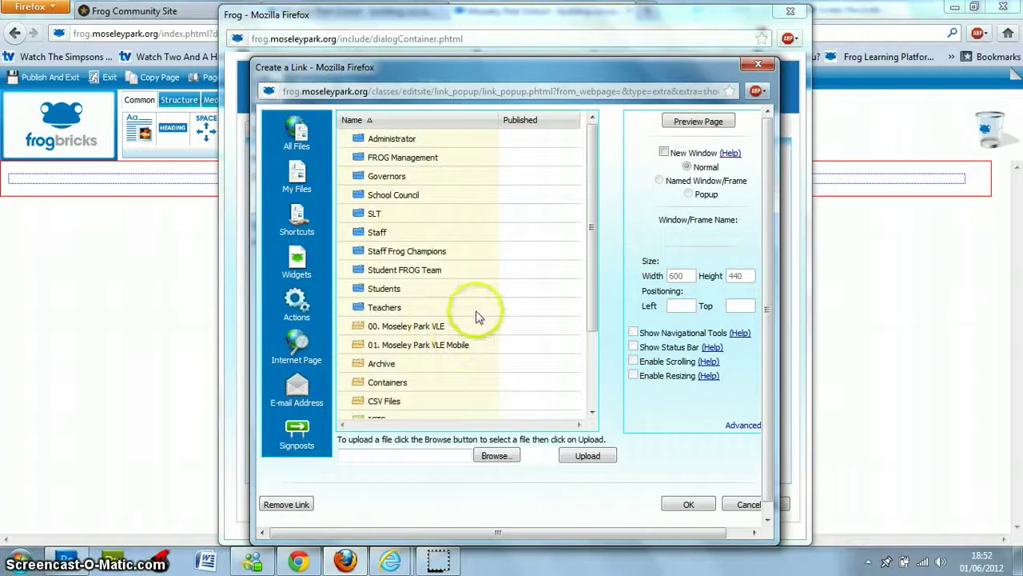
left_click(689, 502)
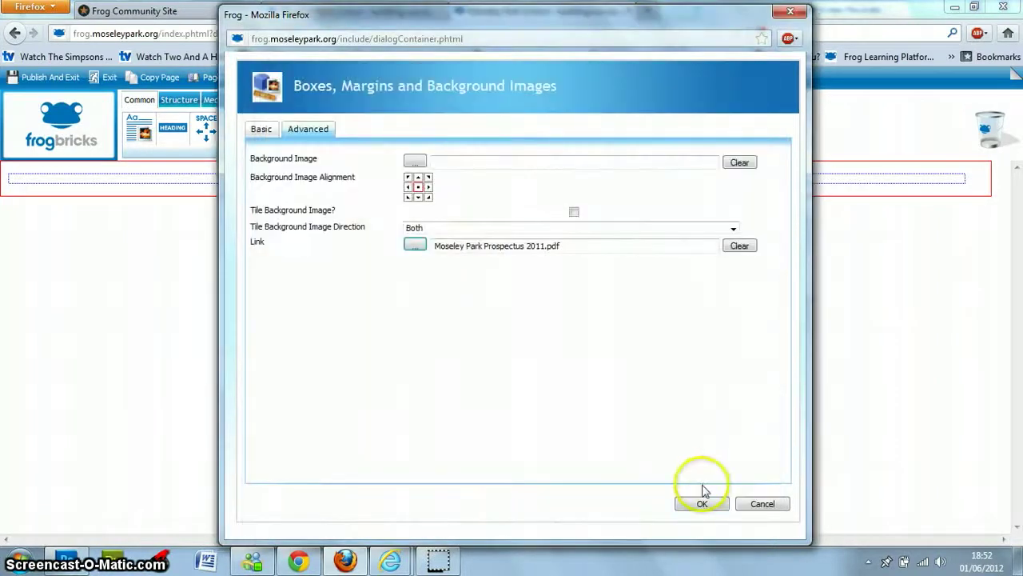
left_click(740, 245)
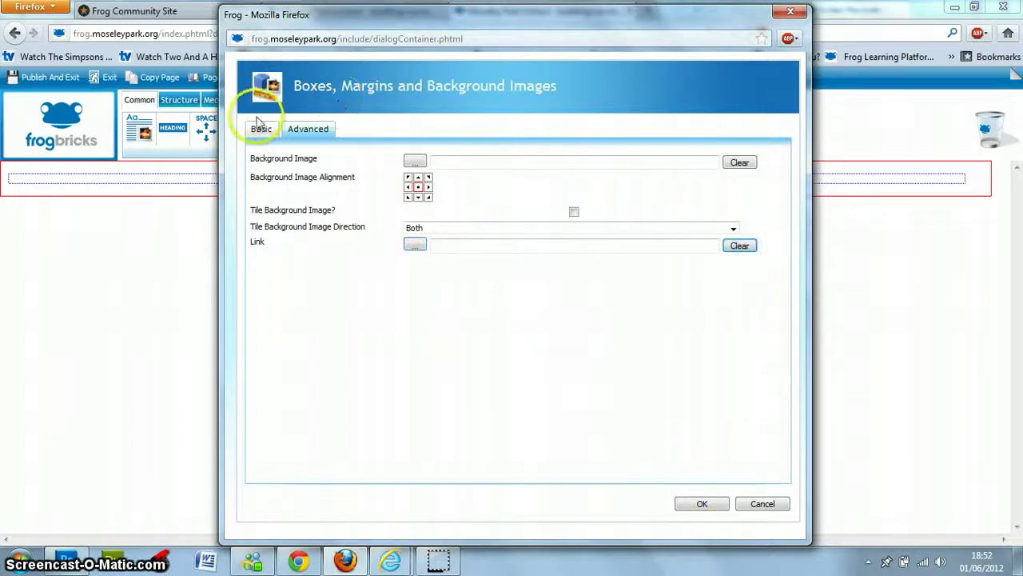
Apply the box settings to the page, then reopen them to review the advanced options and confirm
left_click(259, 125)
left_click(701, 503)
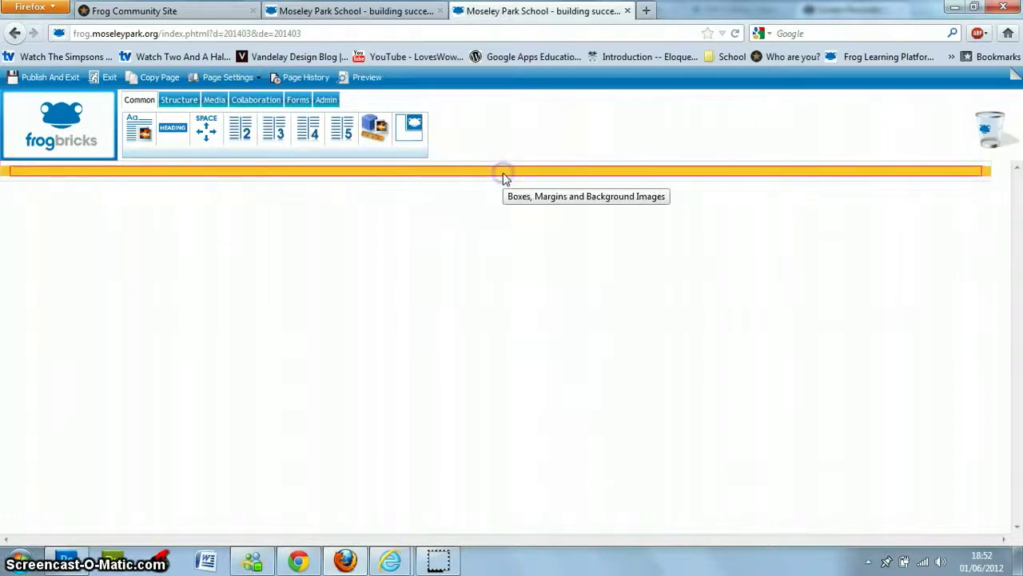
double_click(487, 166)
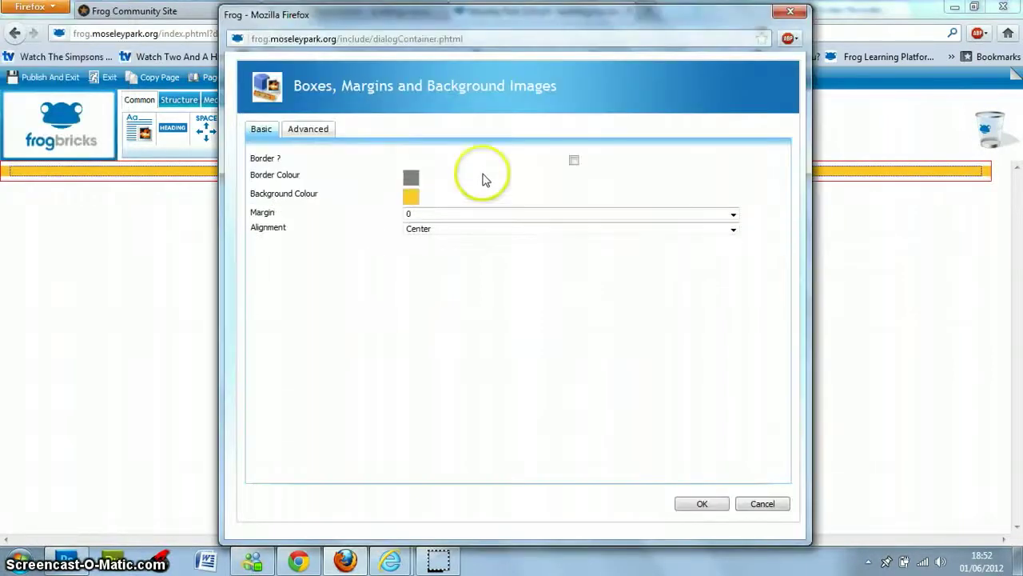
left_click(317, 133)
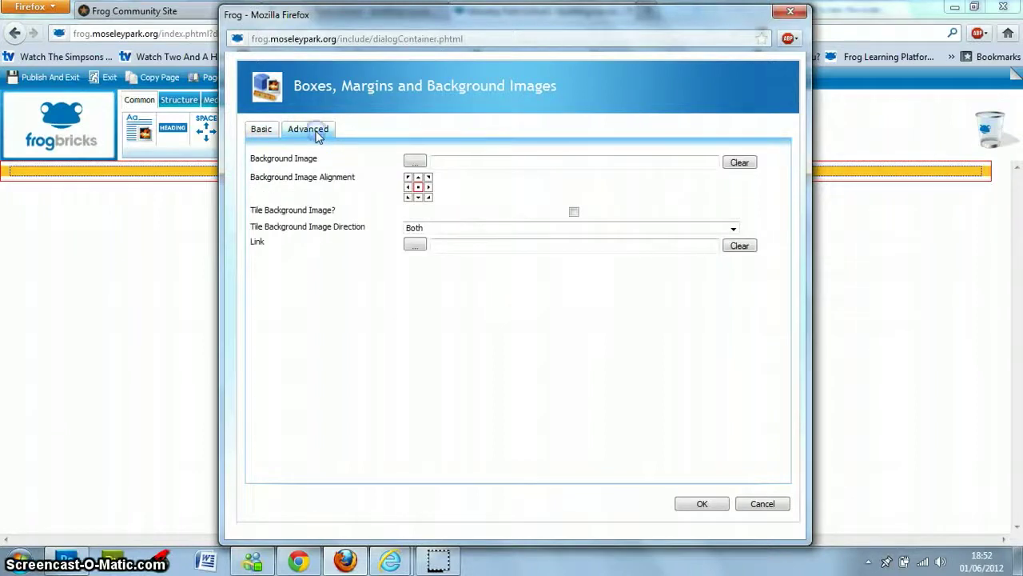
left_click(703, 506)
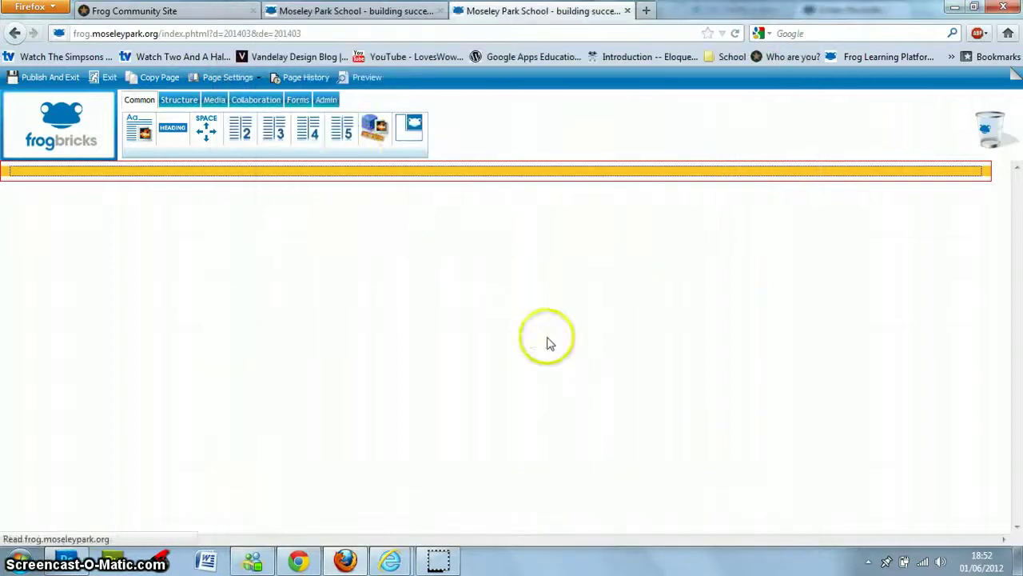